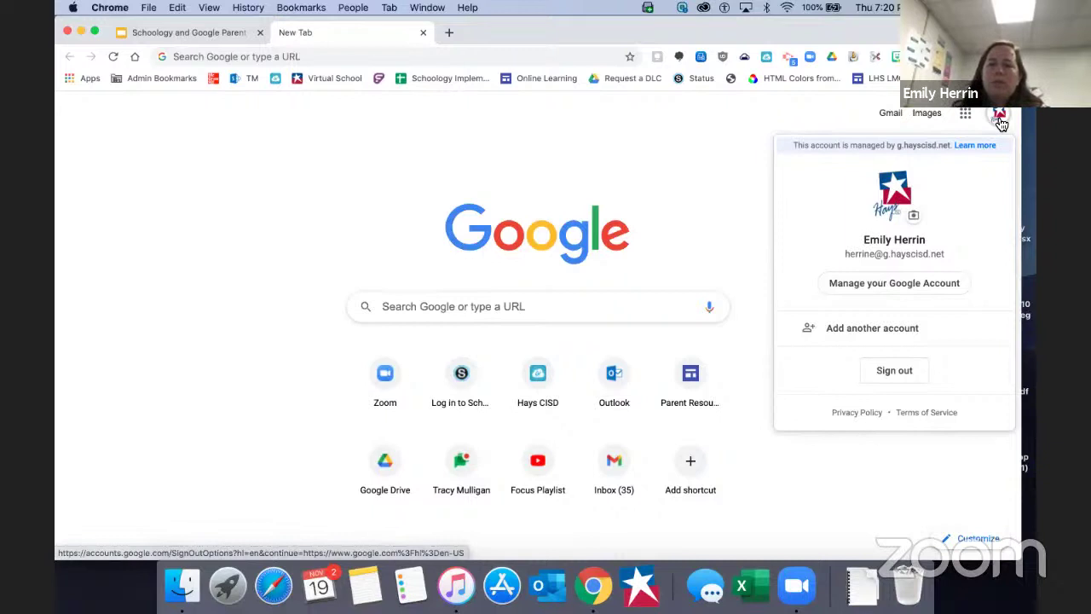
Browse the Google account panel and Chrome profile list, try adding another account, then dismiss the panel.
click(1002, 123)
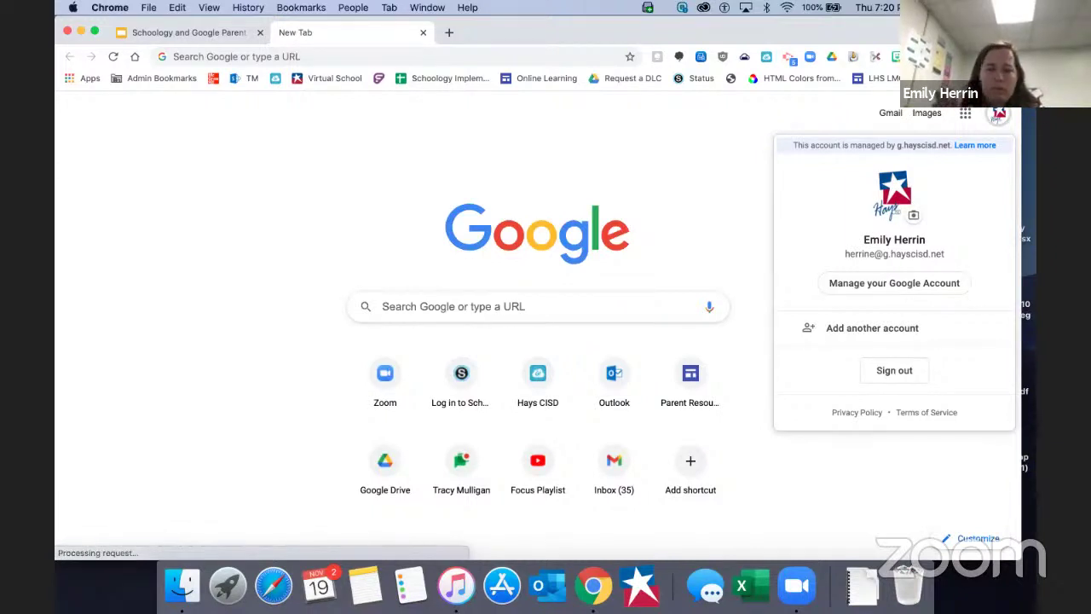
click(989, 56)
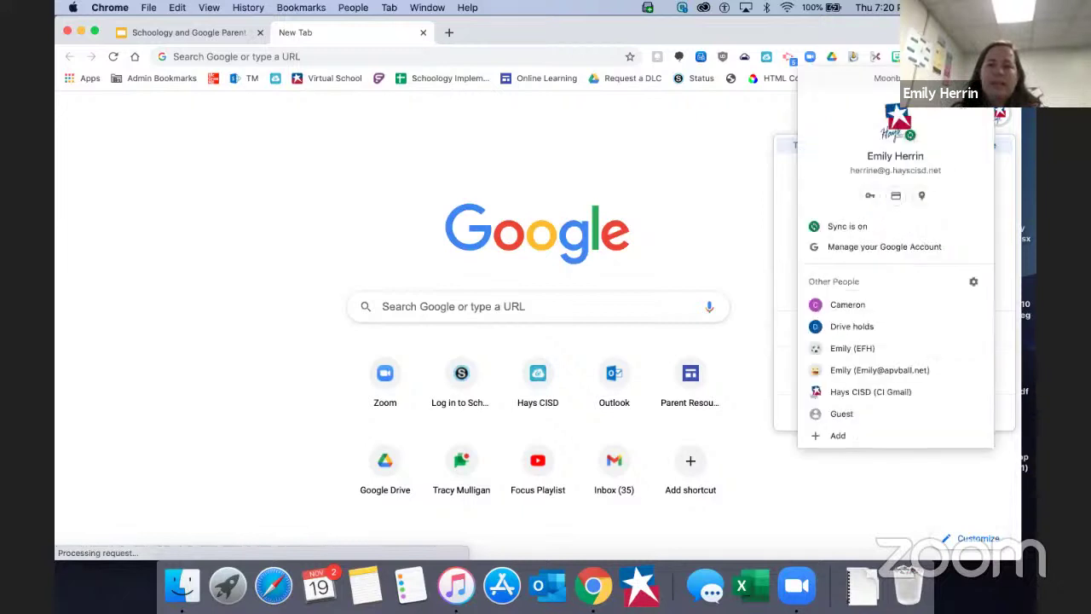
click(996, 117)
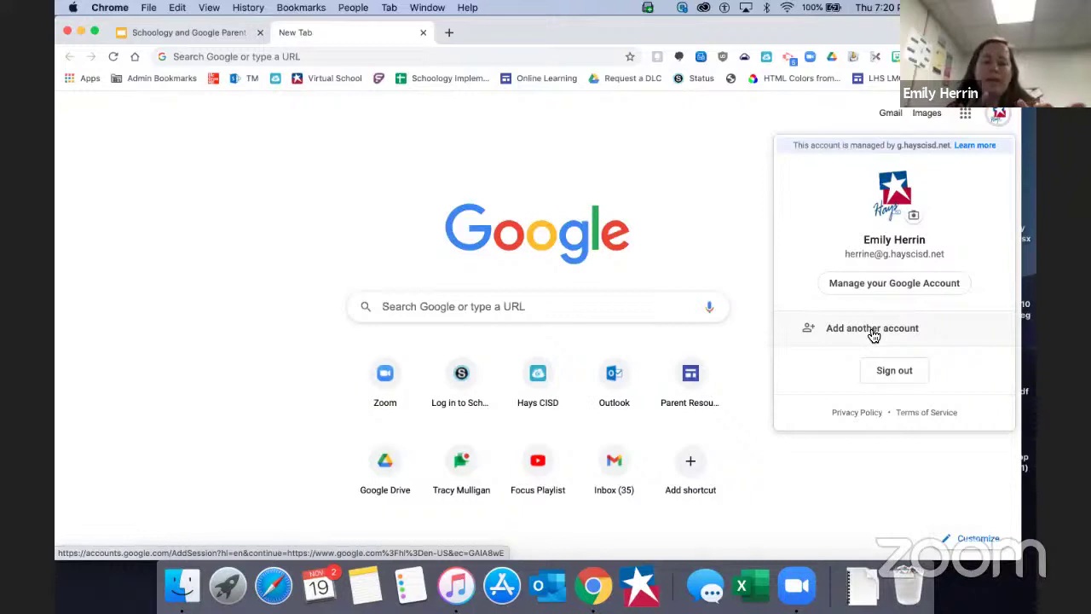
click(873, 329)
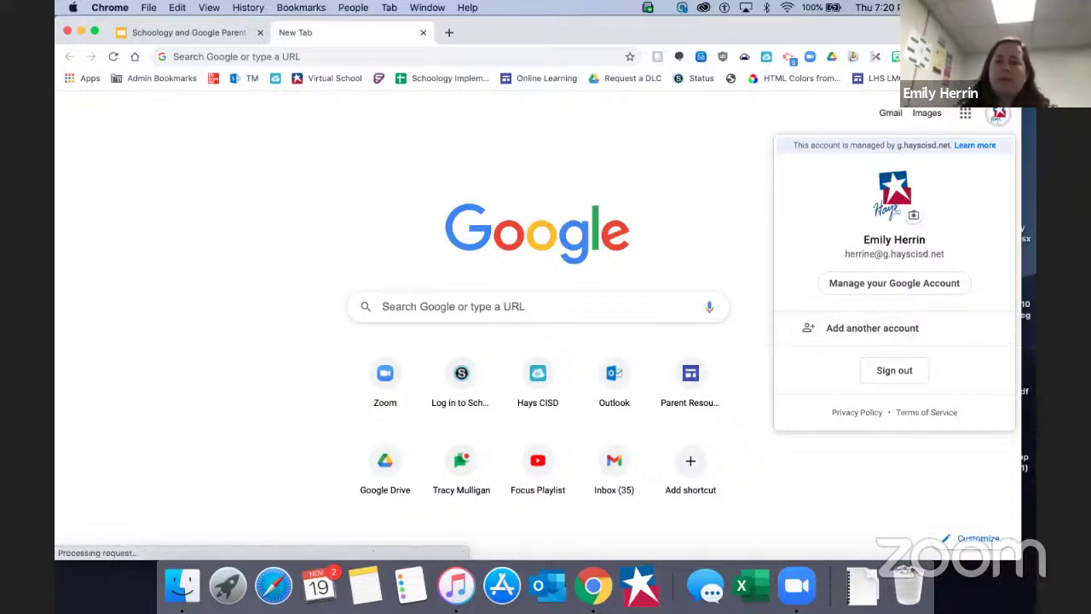
click(725, 149)
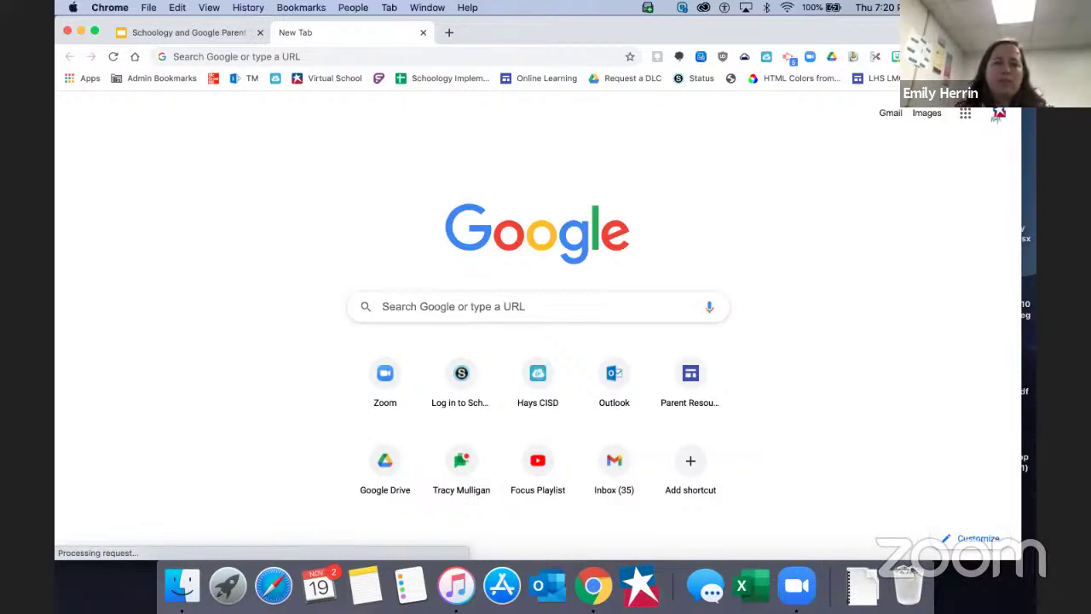
Add a new Chrome person profile with the user's first name and the monkey avatar.
click(999, 113)
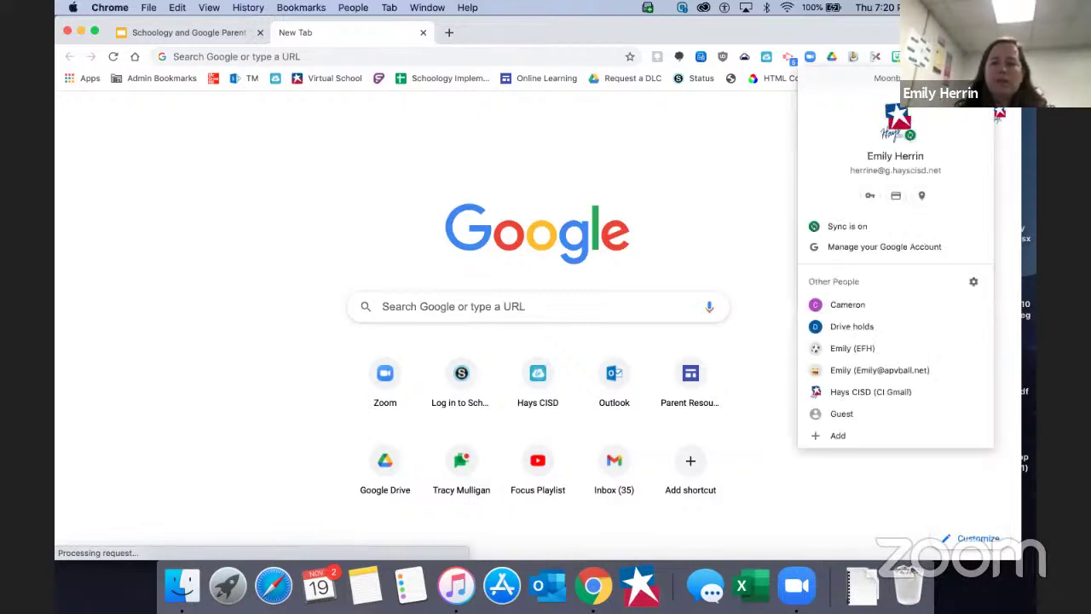
click(838, 436)
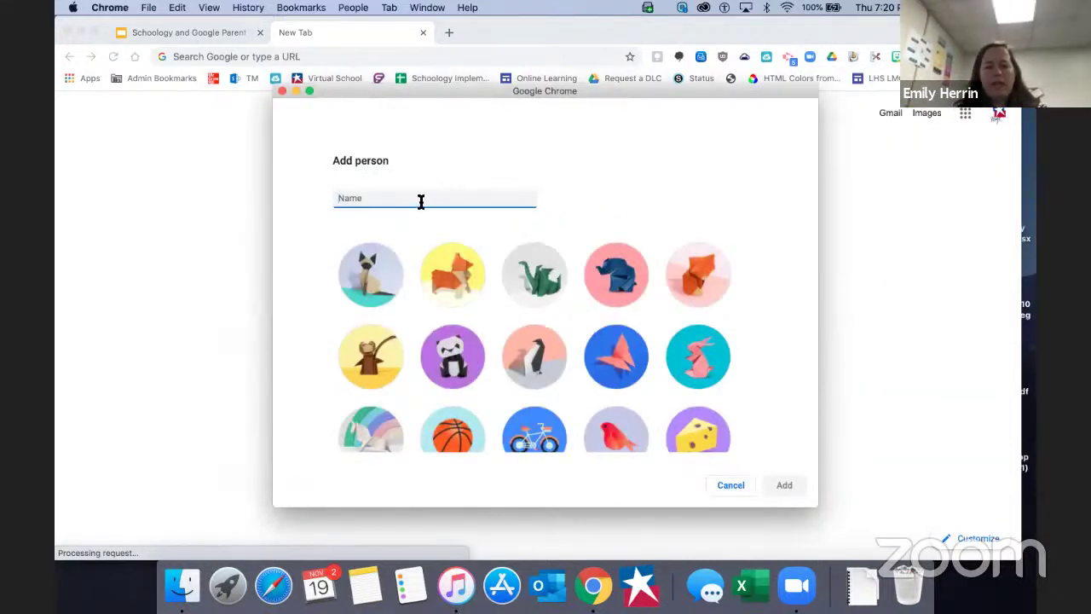
text(Mark)
click(370, 363)
scroll(645, 375, down, 10)
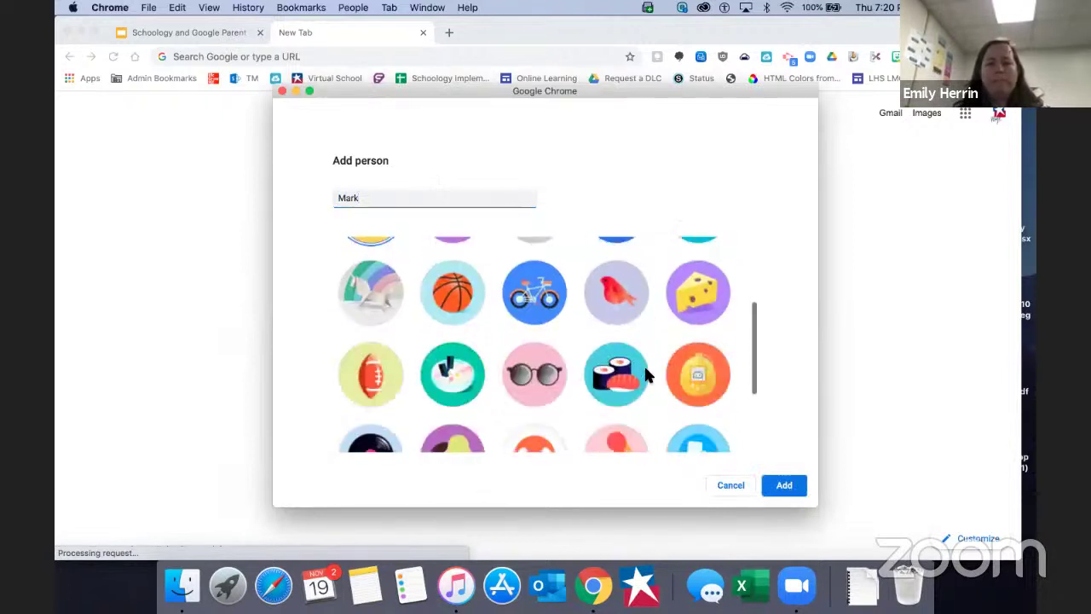
scroll(646, 371, up, 10)
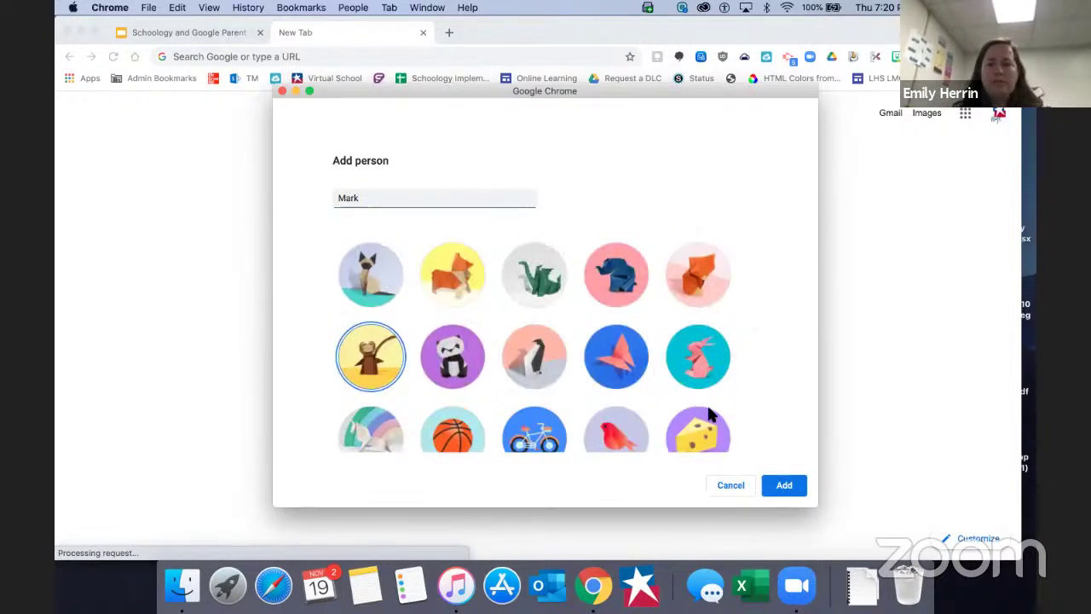
click(784, 486)
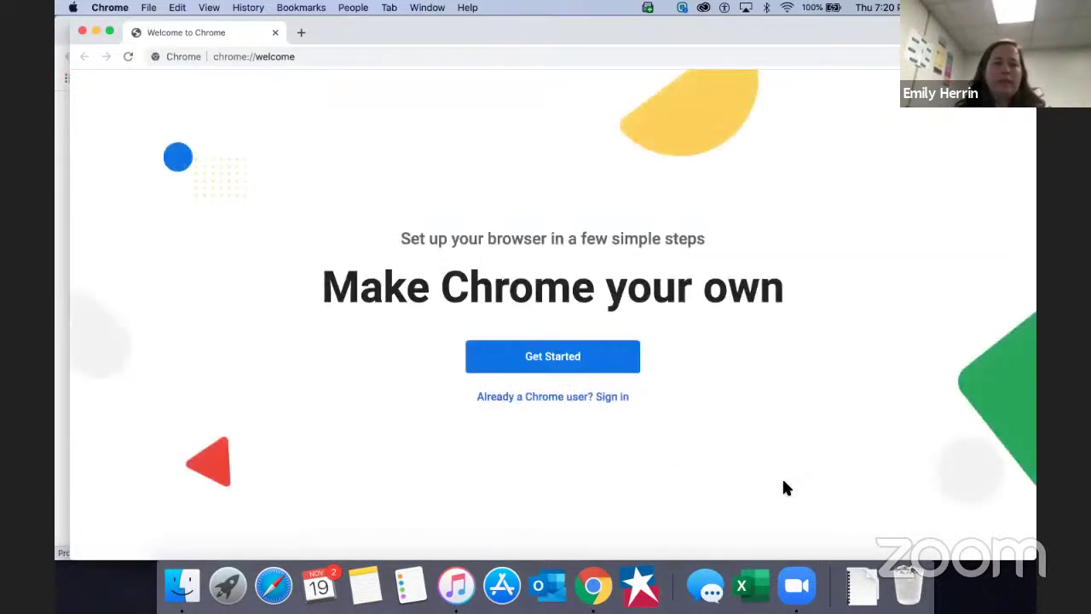
Rearrange the browser windows so the Welcome to Chrome window is in front.
drag(576, 32, 565, 74)
click(559, 33)
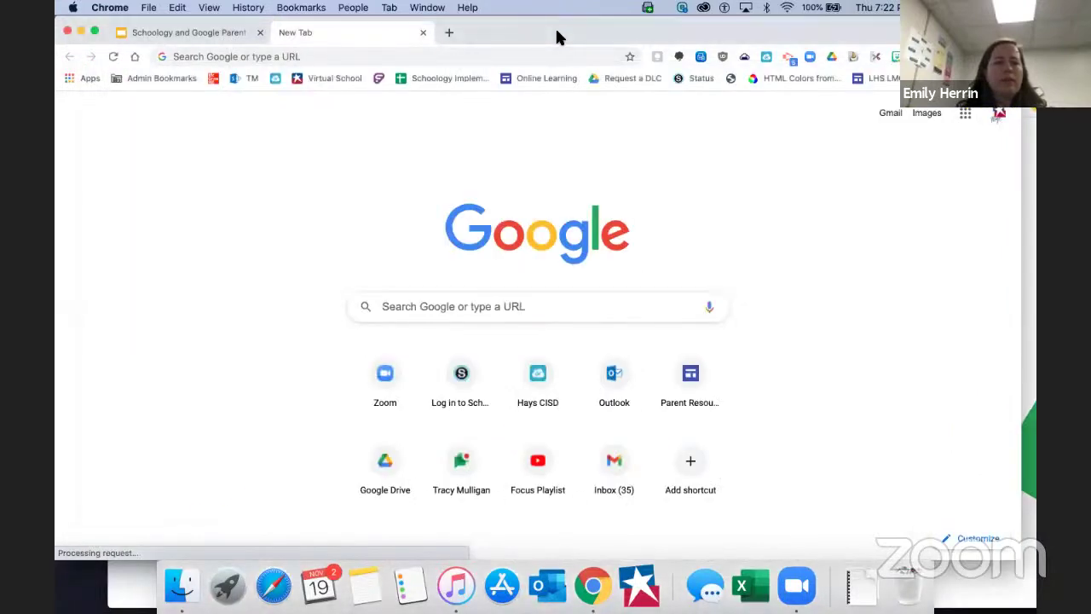
key(super+grave)
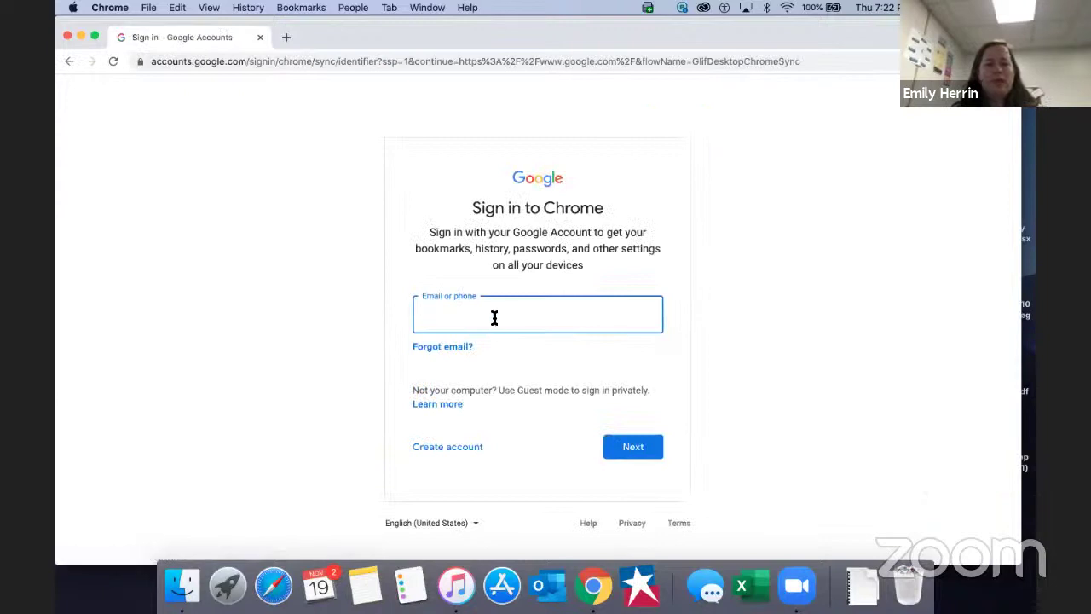
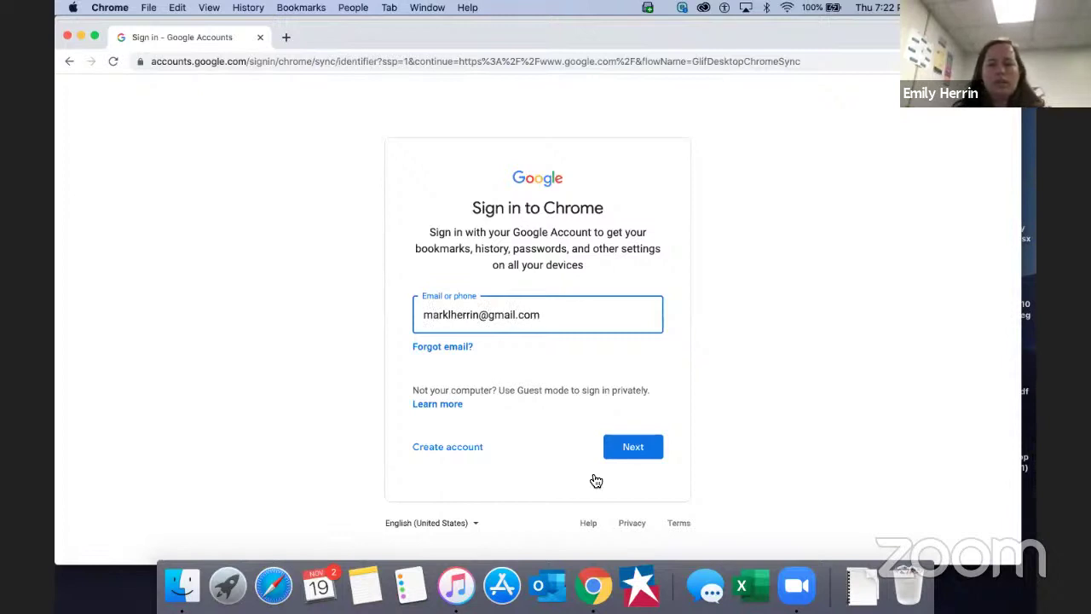
Sign the new profile in with its Google account e-mail and password.
click(634, 448)
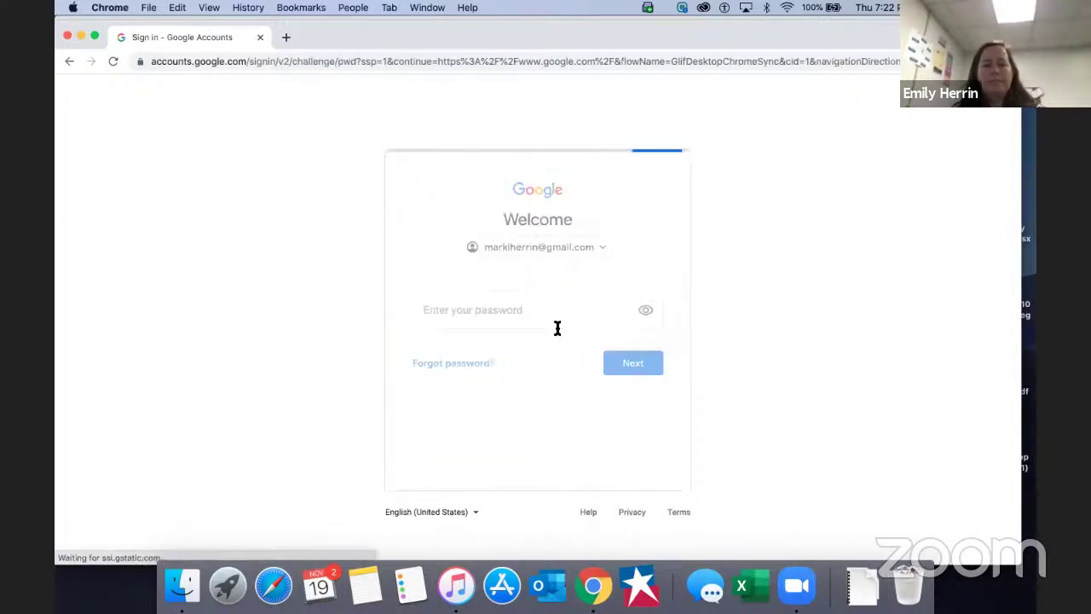
click(551, 319)
text(••••••••••••)
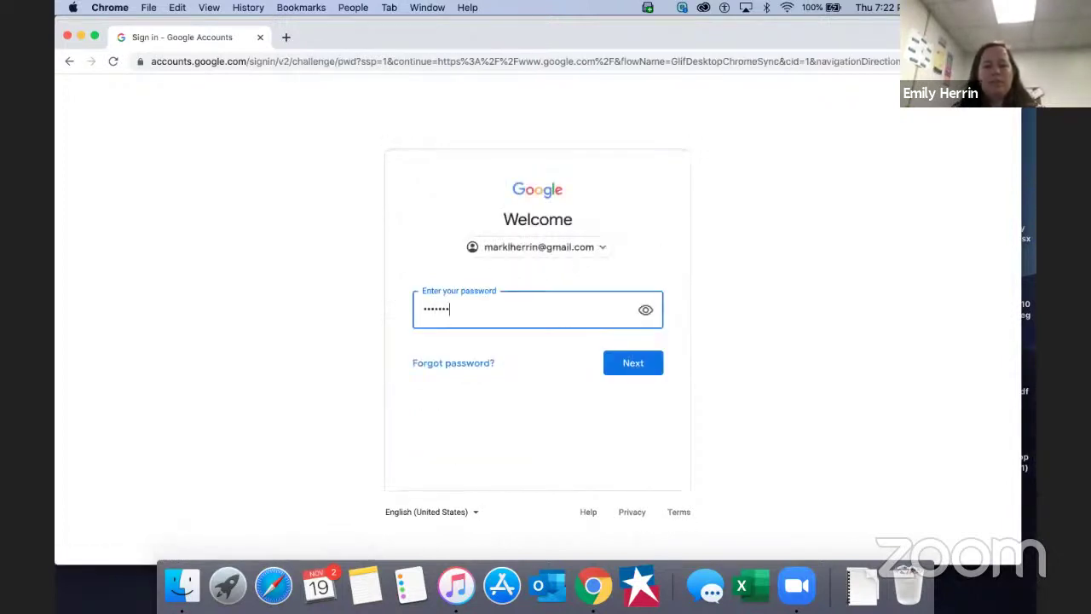
click(640, 367)
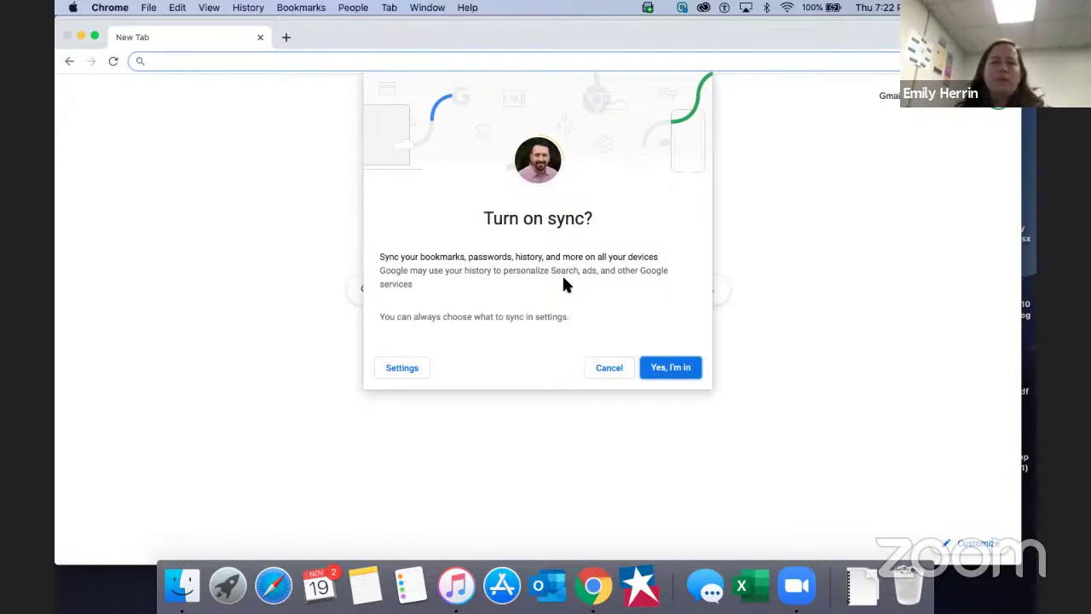
Turn on sync for the new profile and enable the newly added PrinterLogic extension.
click(674, 370)
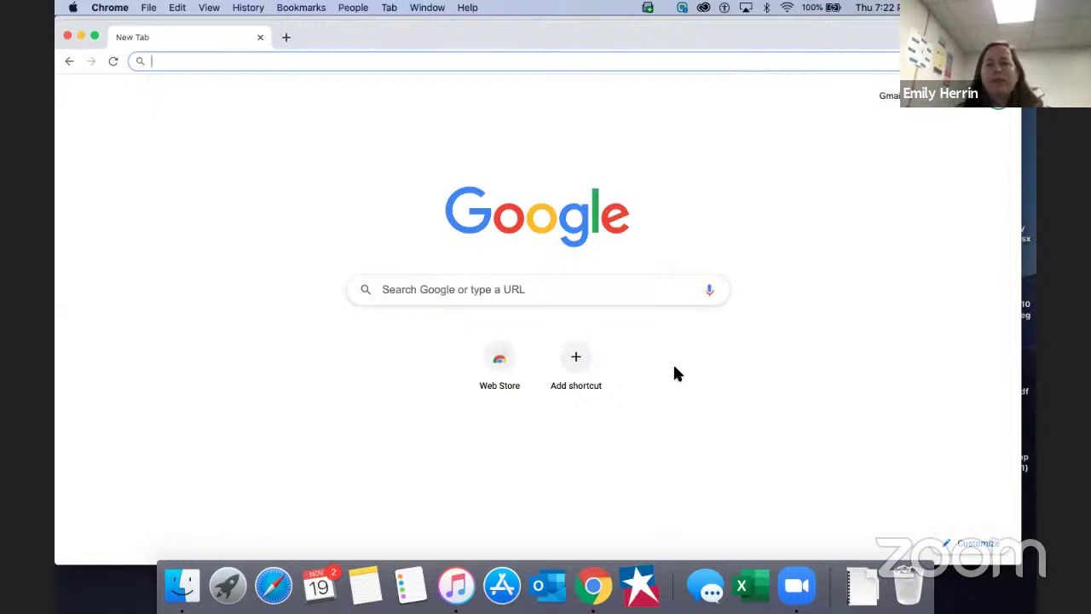
click(1008, 61)
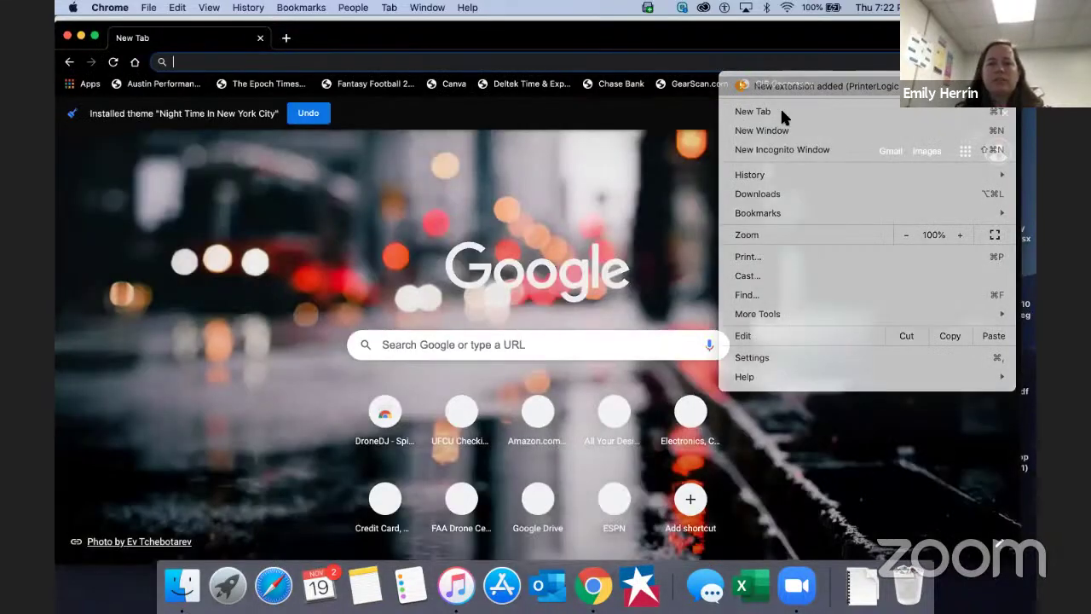
click(831, 88)
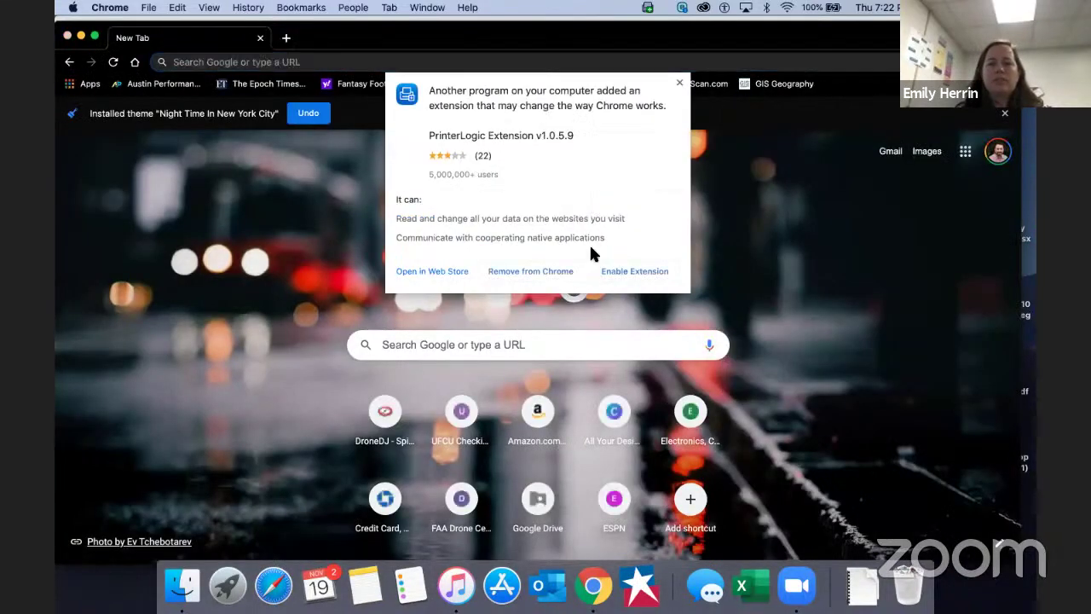
click(635, 273)
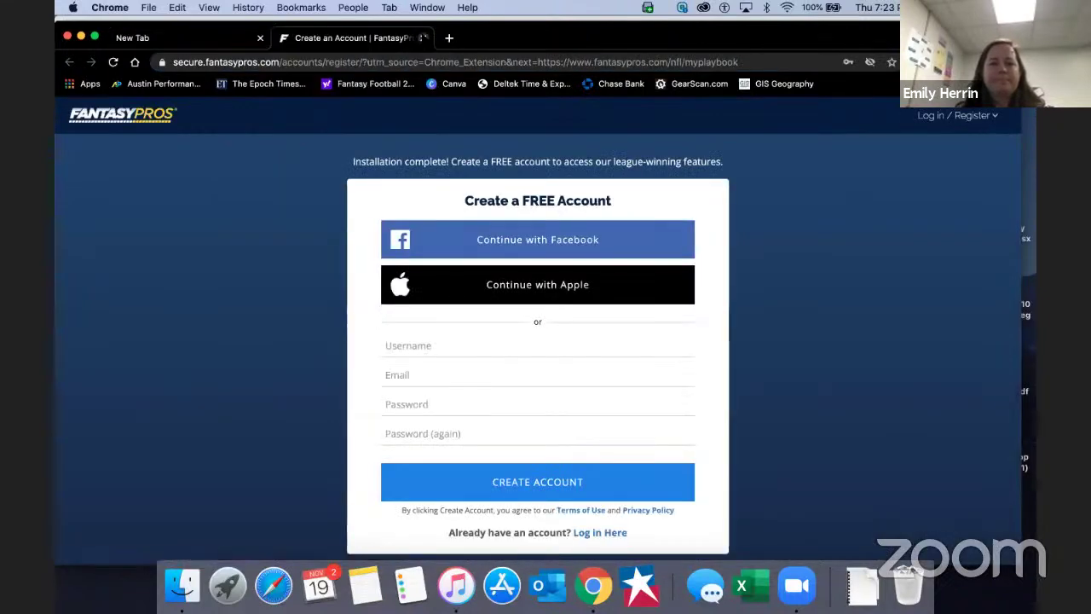
Close the FantasyPros sign-up tab and switch to another profile's Chrome window.
click(423, 37)
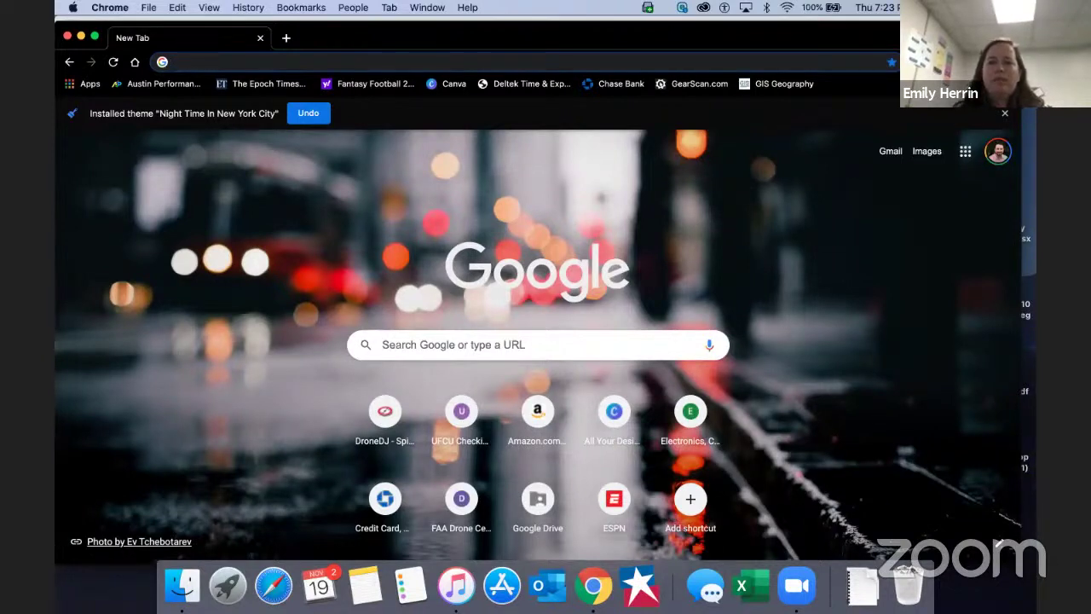
click(982, 62)
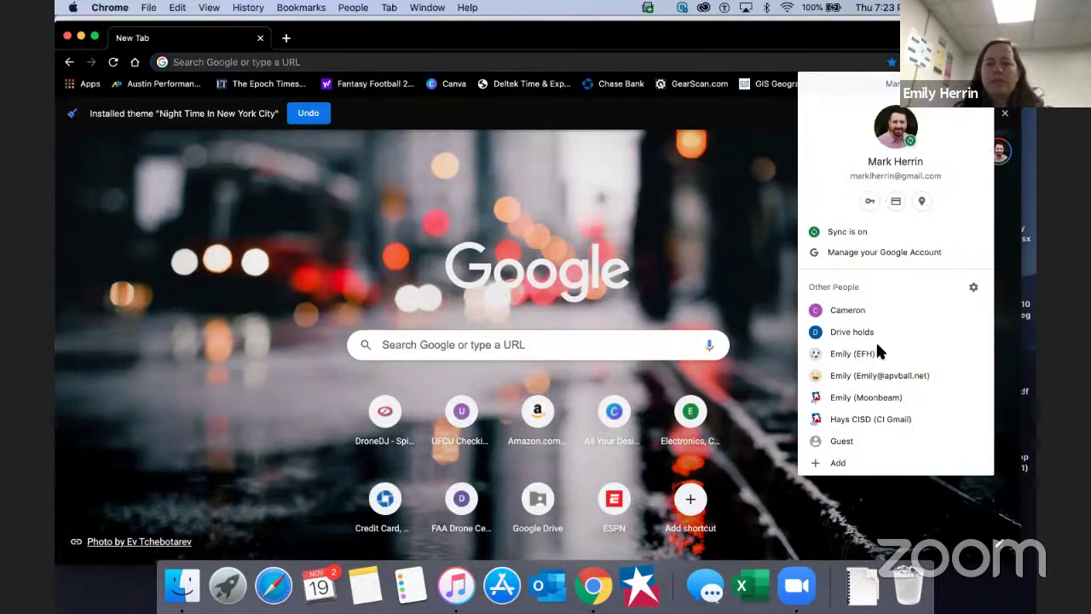
click(877, 398)
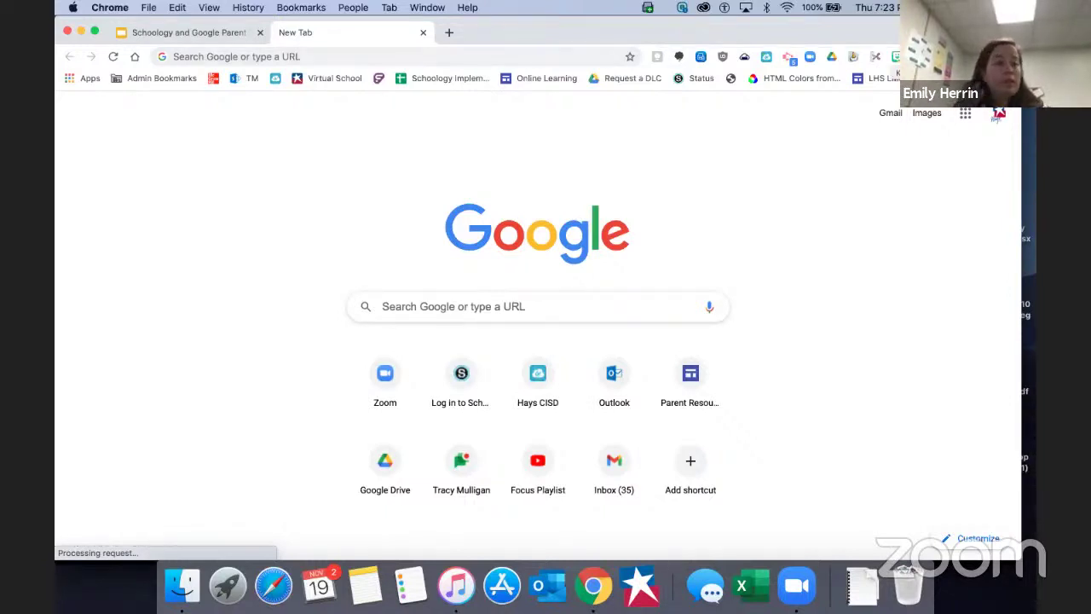
Briefly open and close another profile's window, then open Manage People from the profile menu.
click(980, 57)
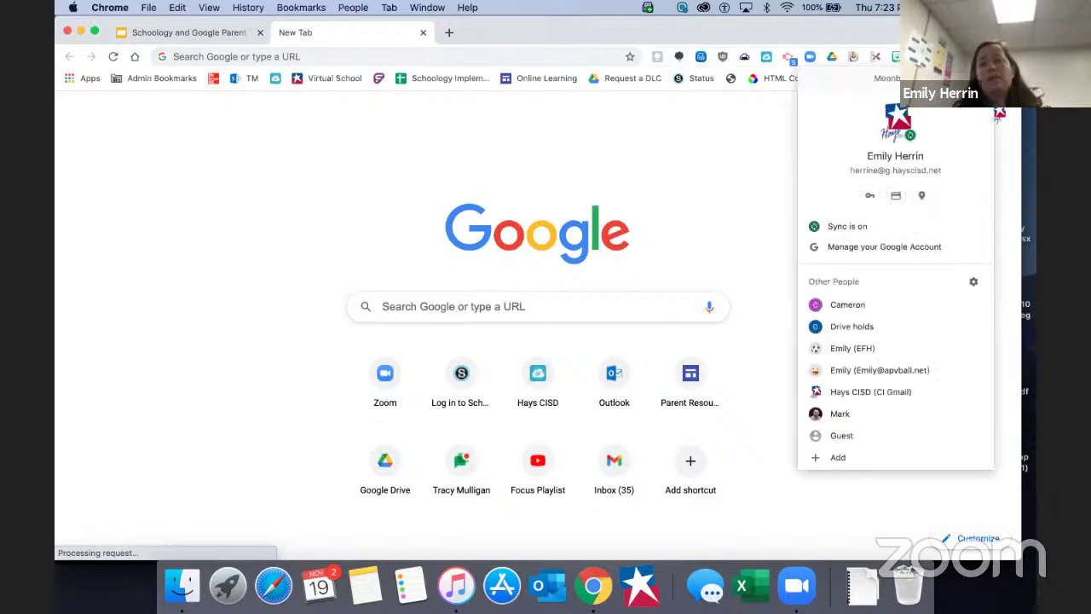
click(894, 302)
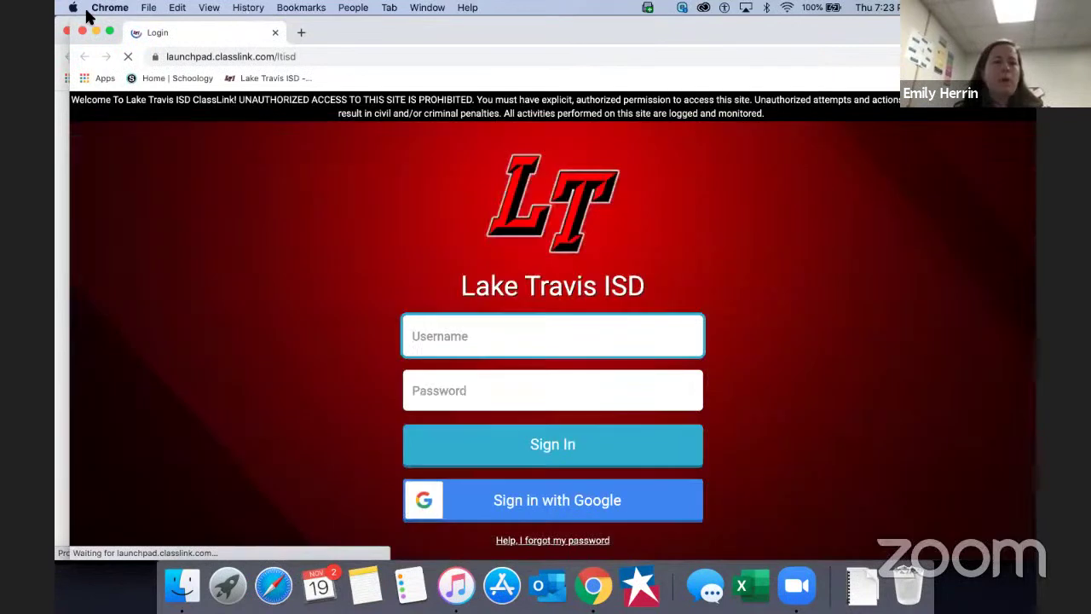
click(82, 33)
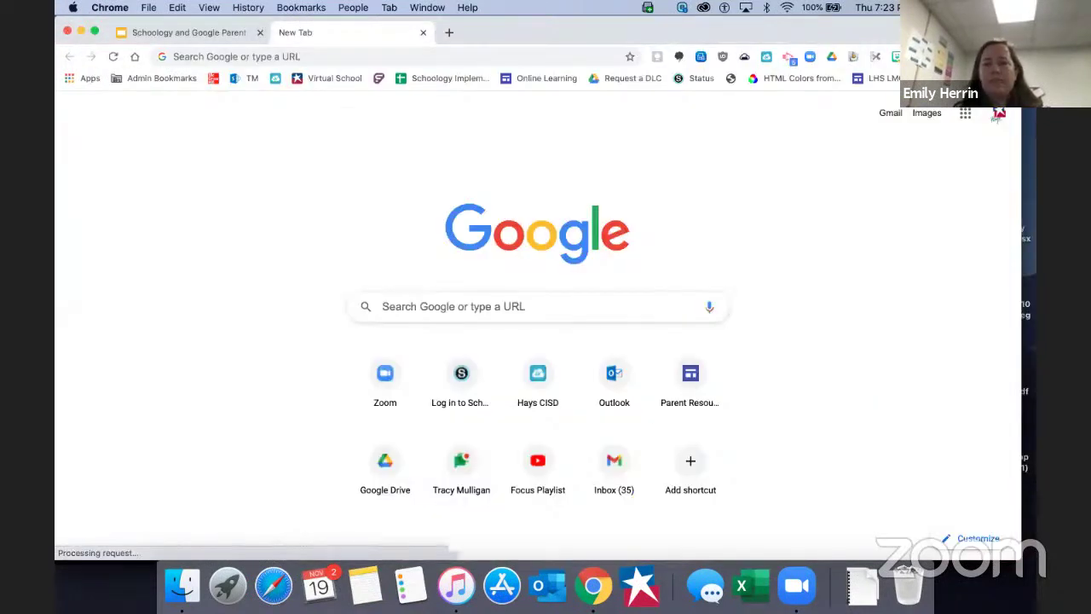
click(980, 57)
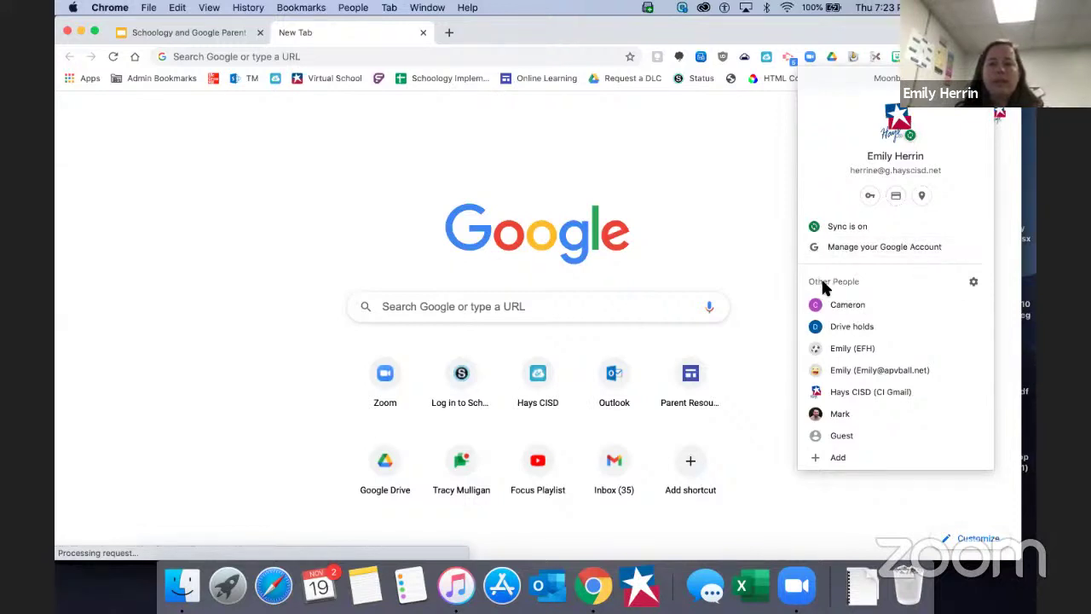
click(974, 283)
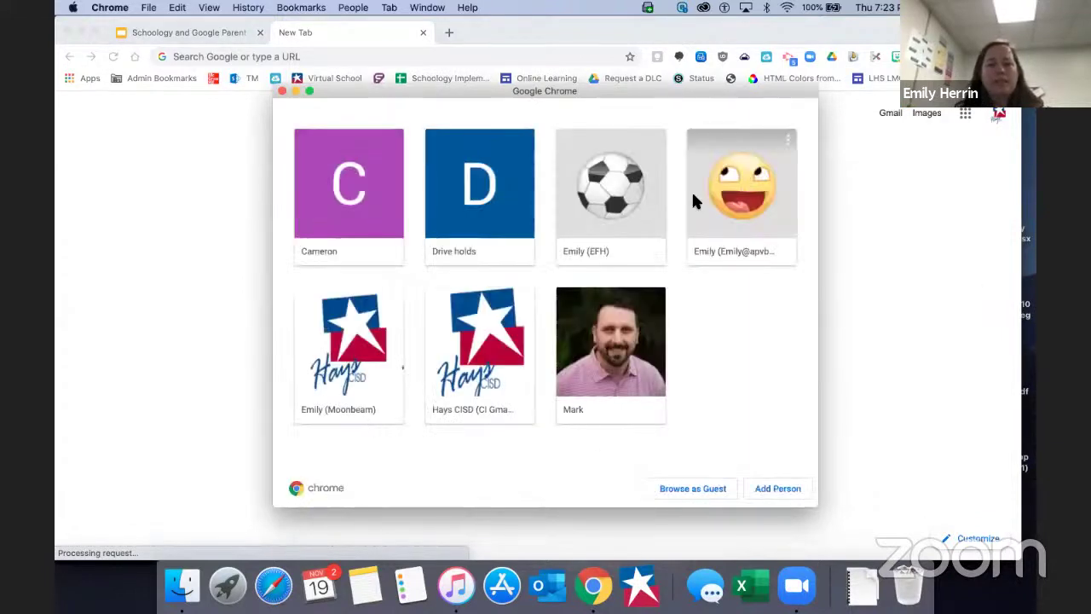
Remove the Drive holds profile and the portrait-photo profile using each tile's Remove This Person option.
mouse_move(526, 143)
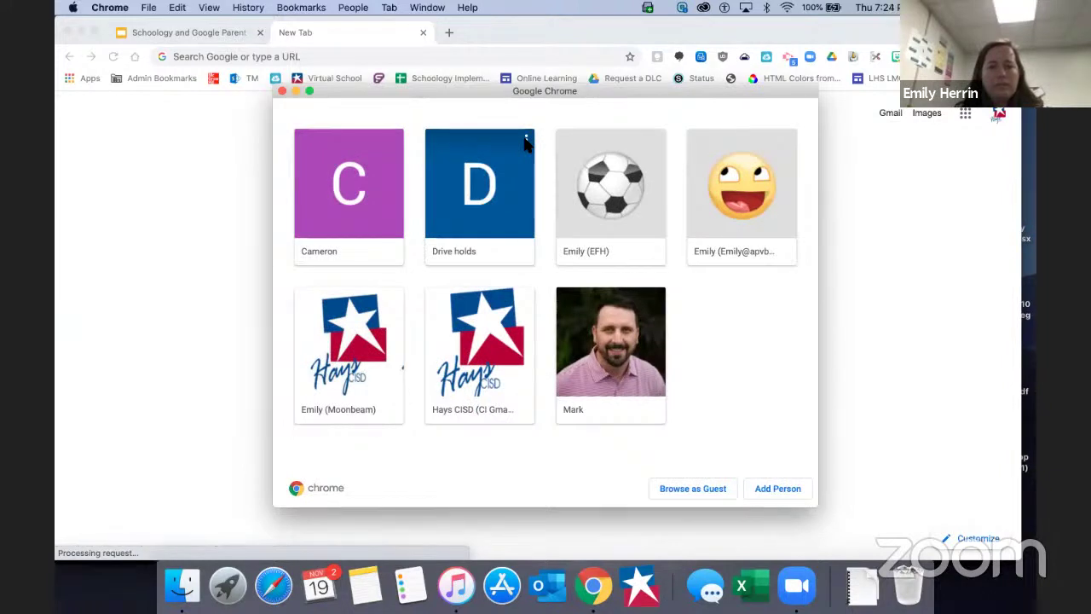
click(526, 144)
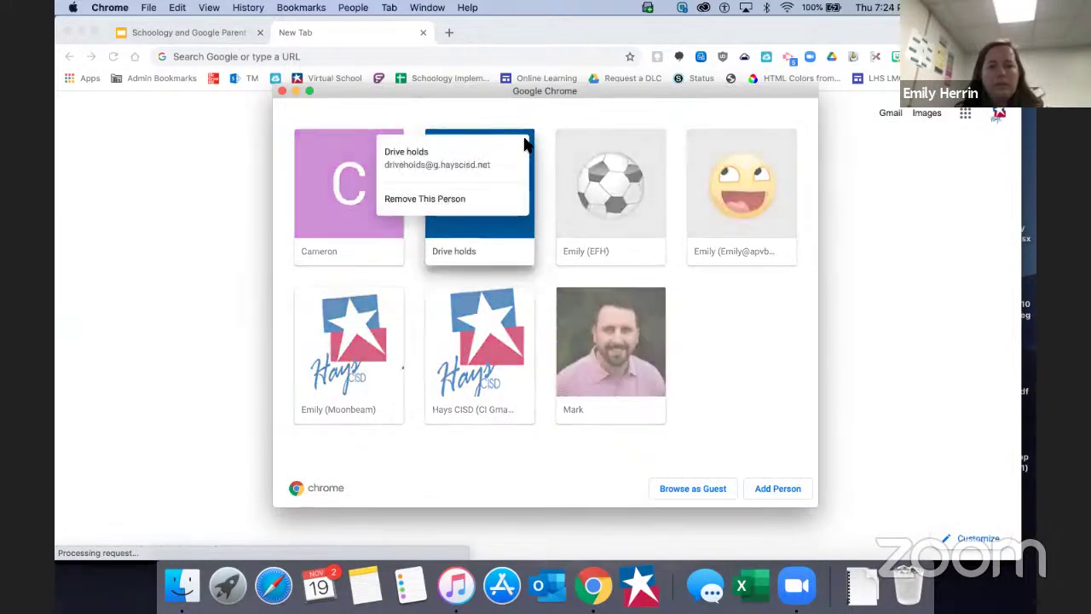
click(461, 201)
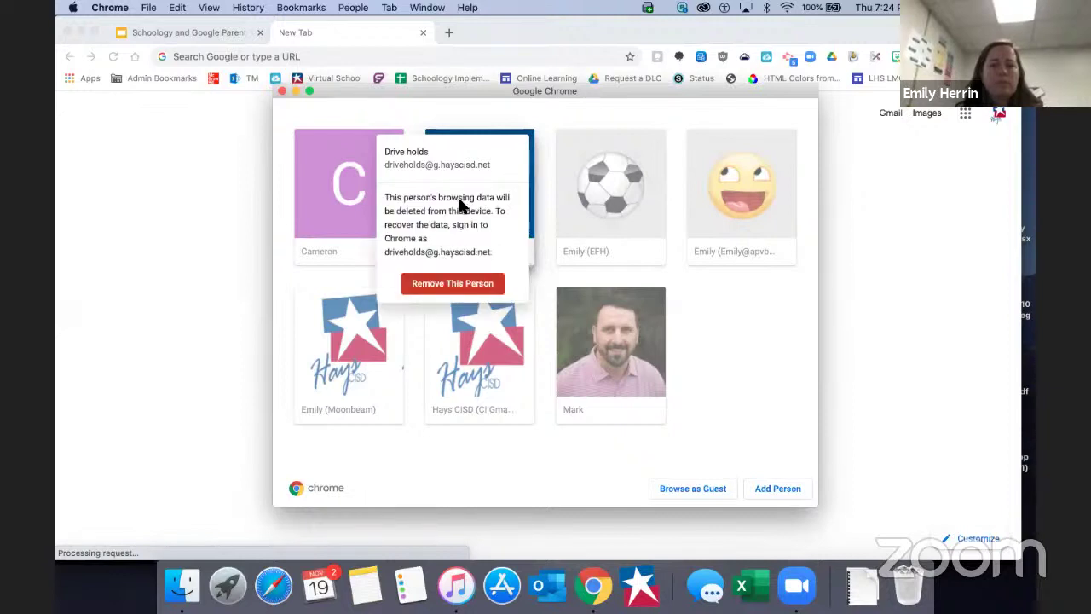
click(441, 284)
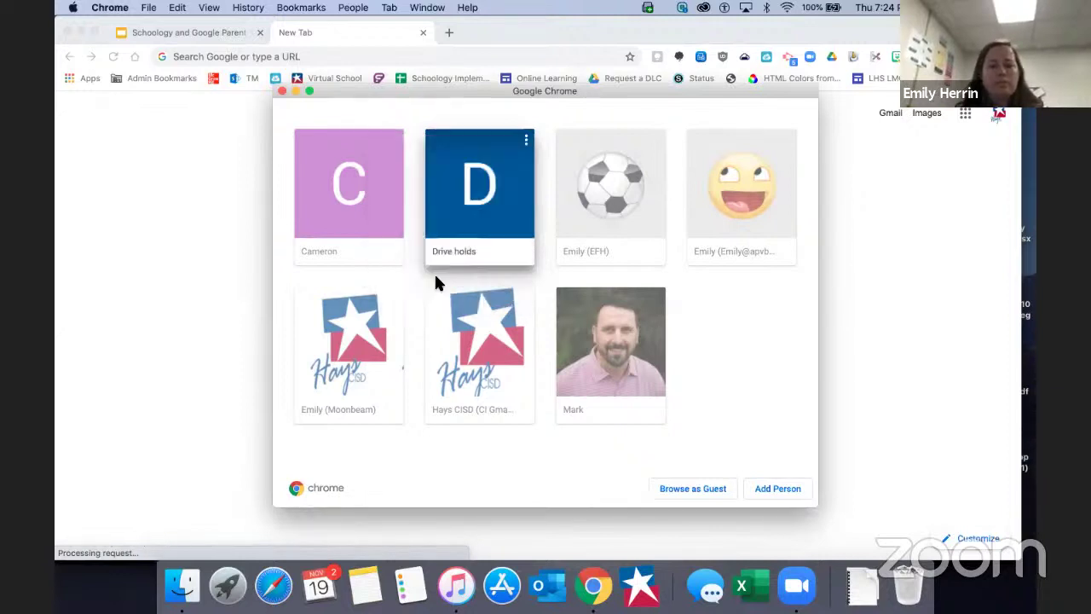
click(526, 294)
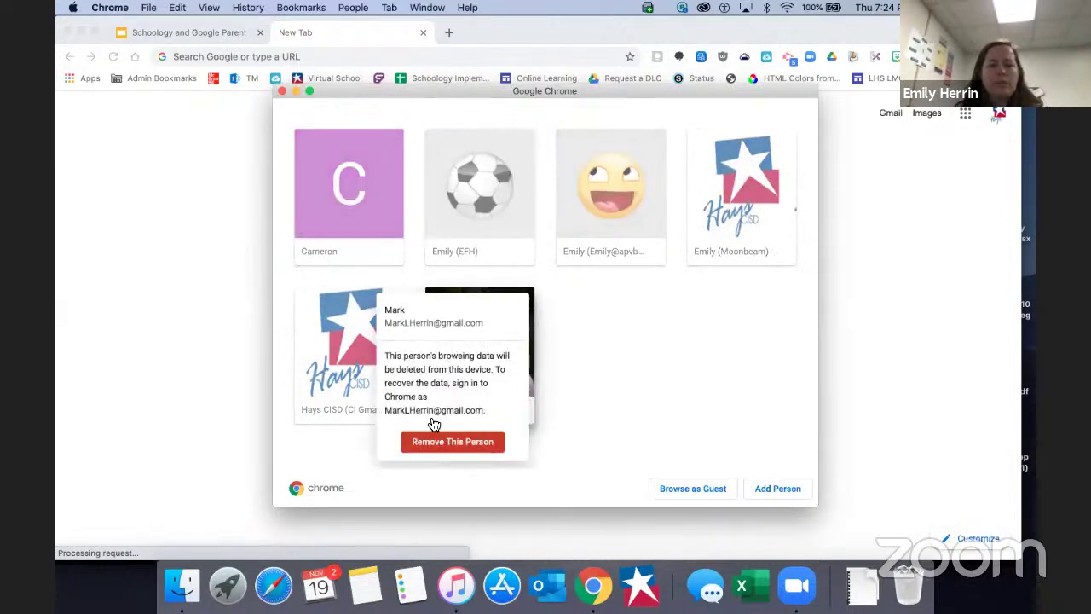
click(438, 447)
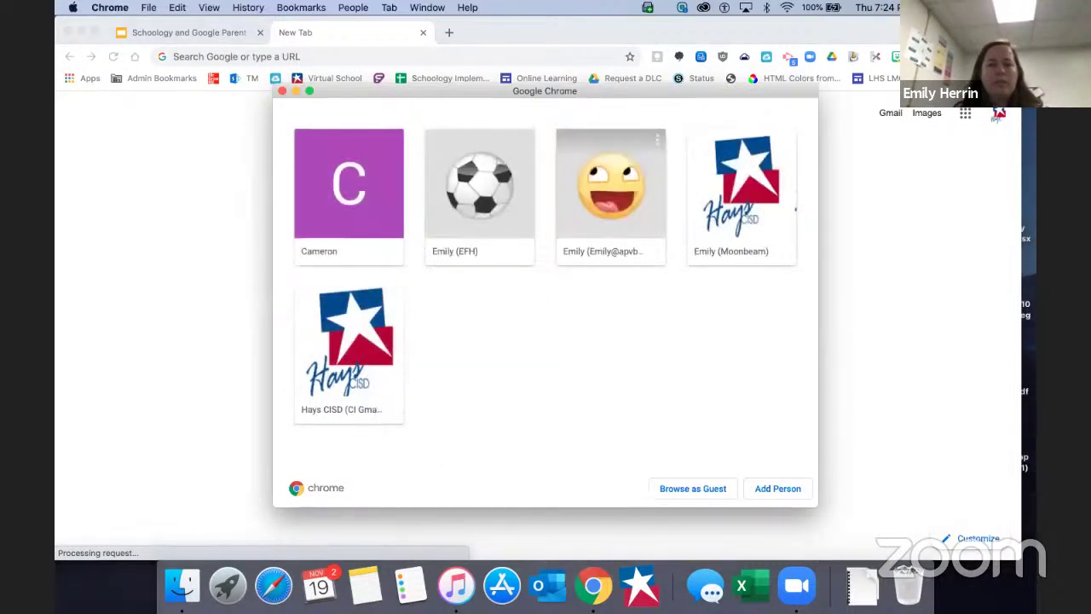
click(726, 75)
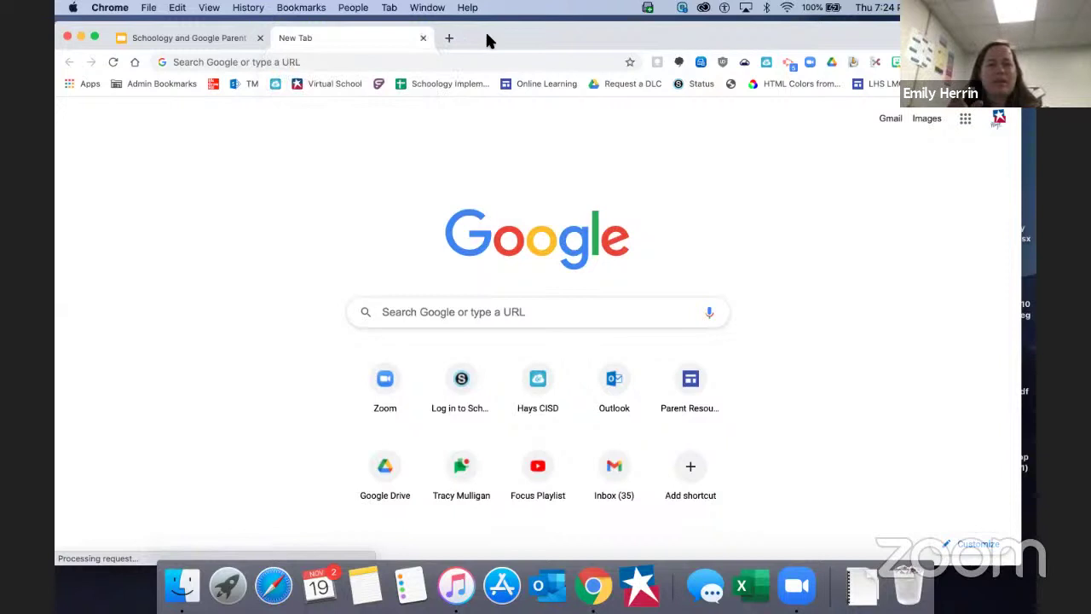
Close the New Tab, select slide 12 'Working with Google - Clear Cache', and present from it.
click(423, 41)
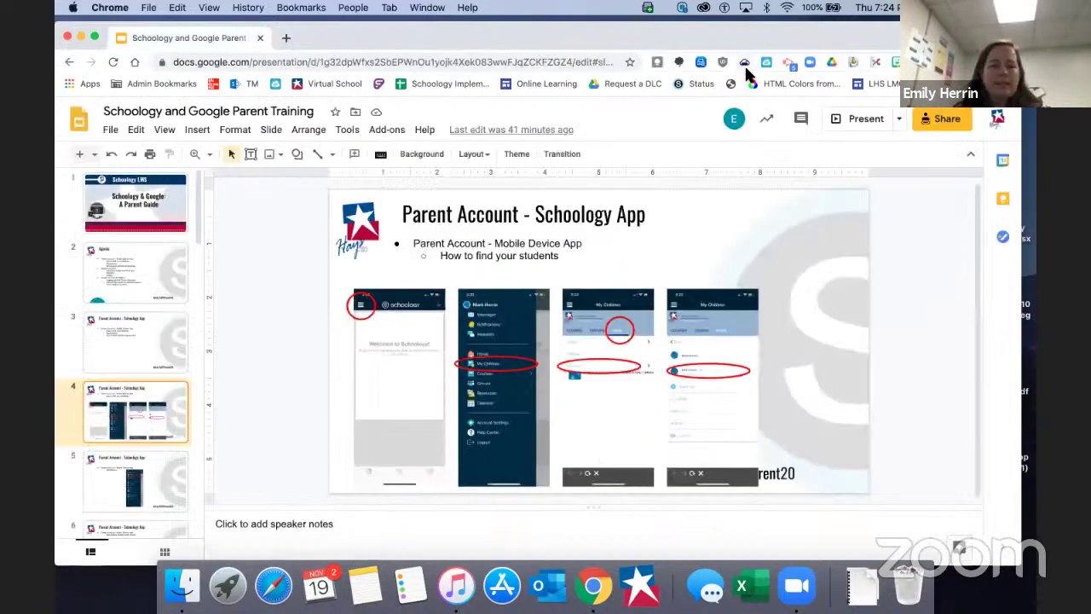
scroll(143, 397, down, 5)
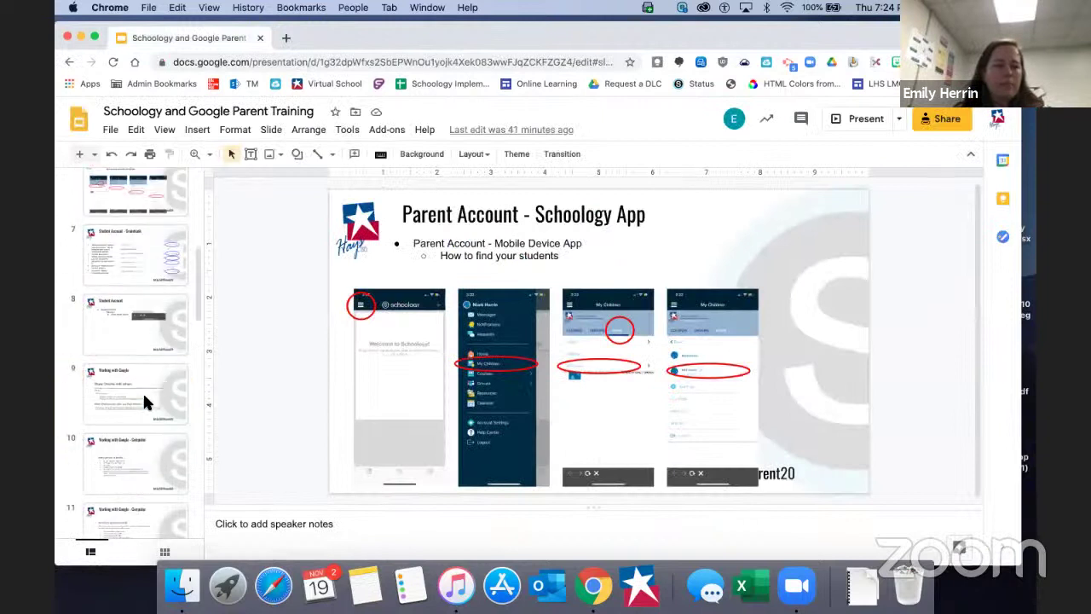
scroll(145, 358, down, 3)
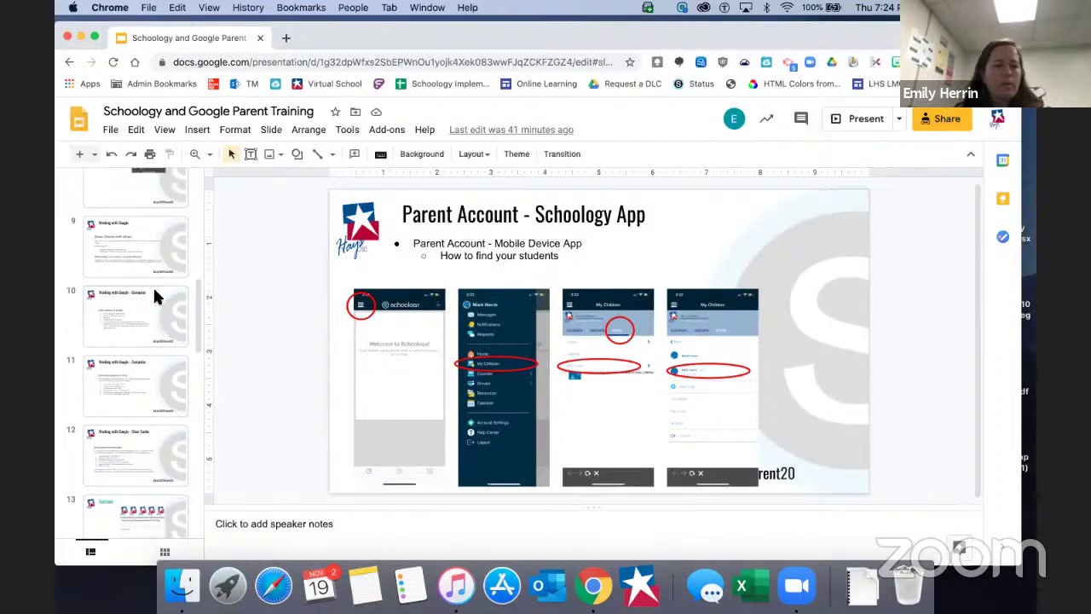
click(120, 435)
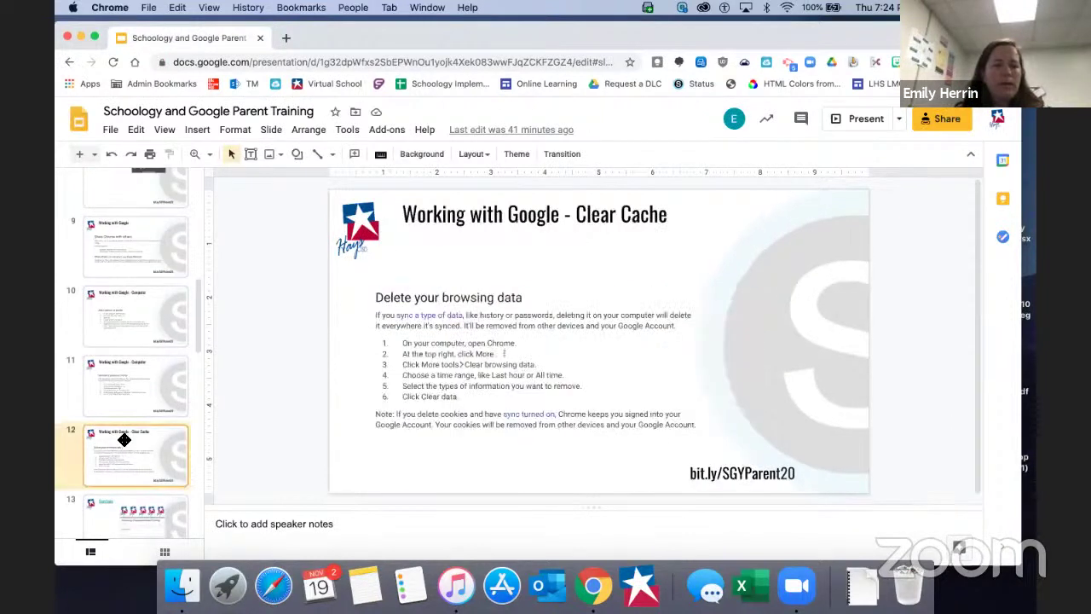
click(855, 119)
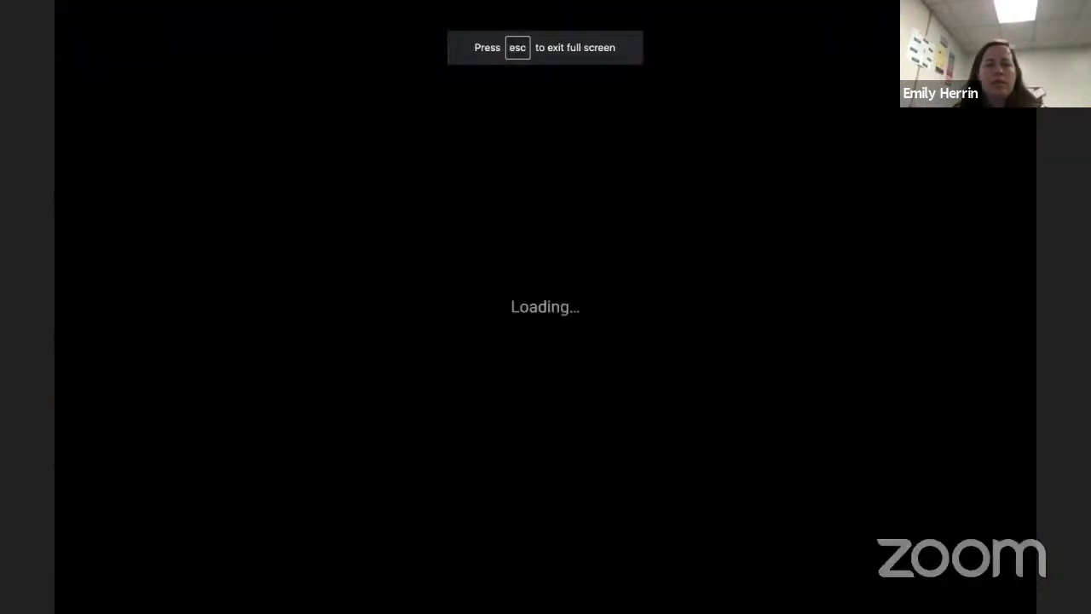